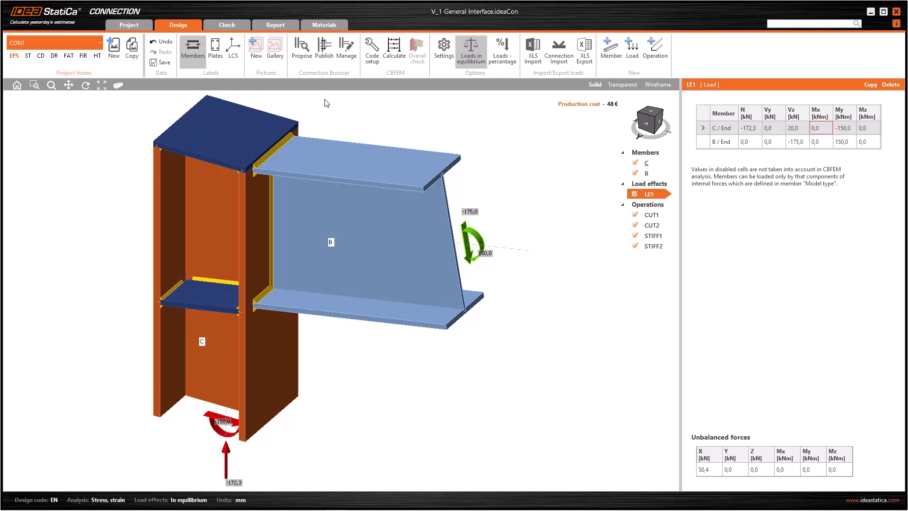
Step: Open the project information and make CON3 the current project item, checking the analysis types assigned to CON1, CON2 and CON3
click(129, 27)
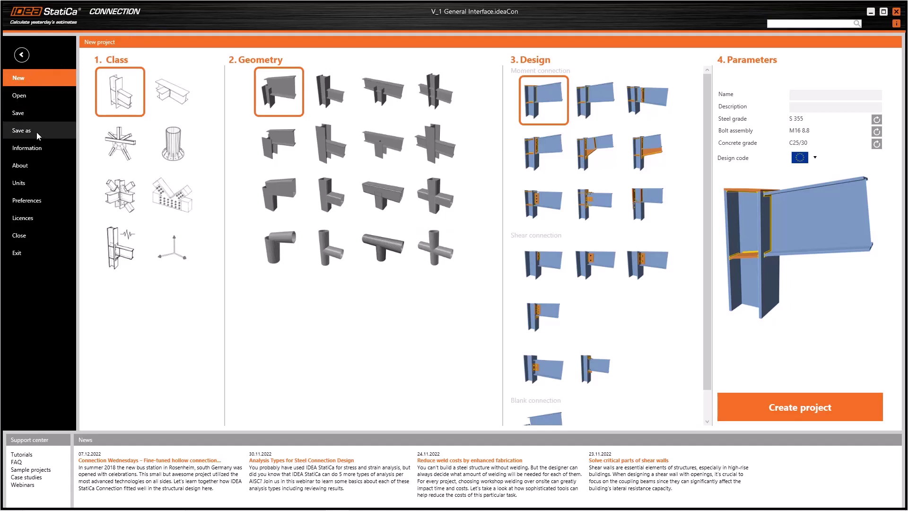
click(40, 149)
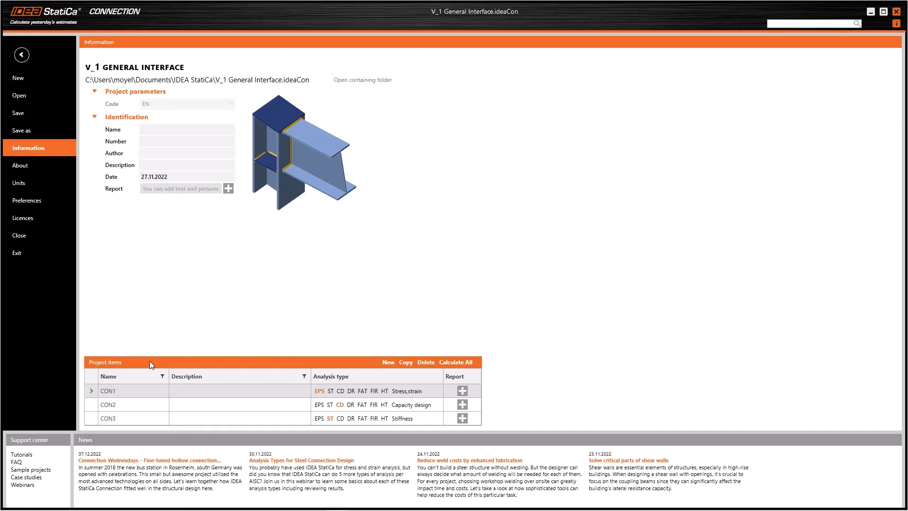
click(121, 406)
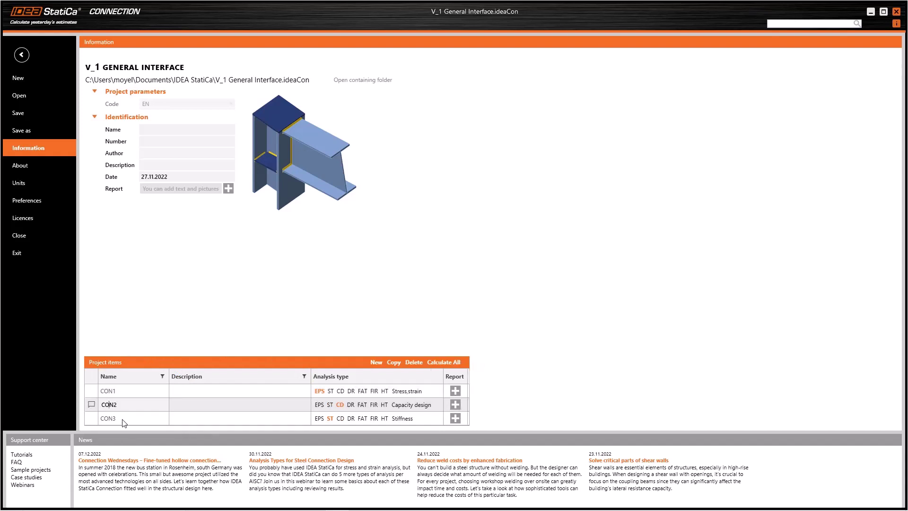
double_click(126, 415)
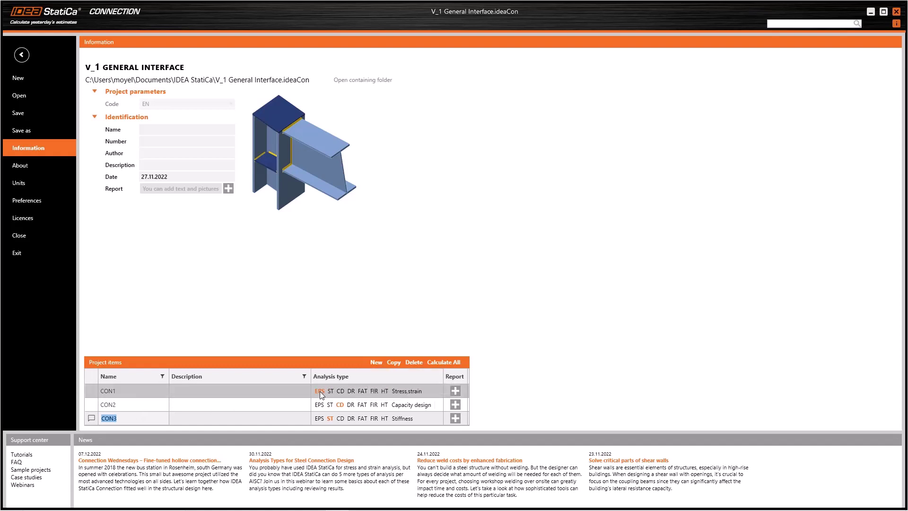
mouse_move(320, 391)
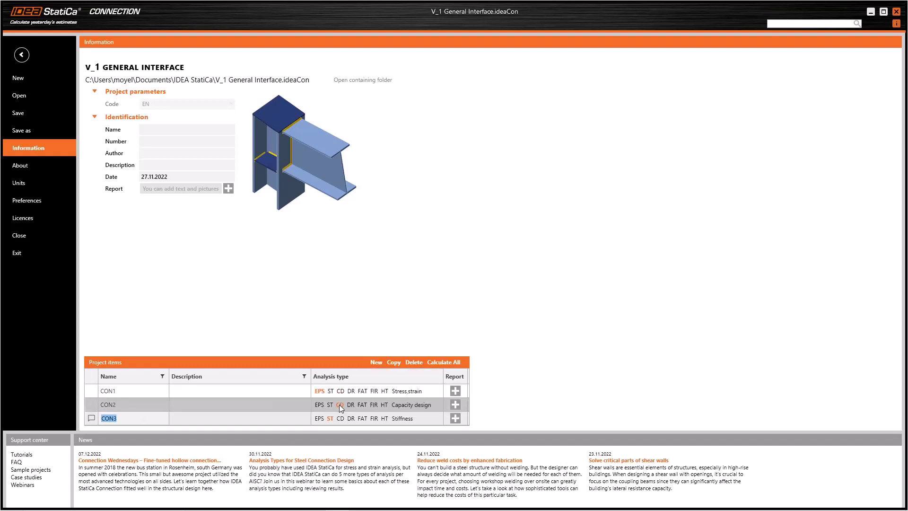
mouse_move(339, 406)
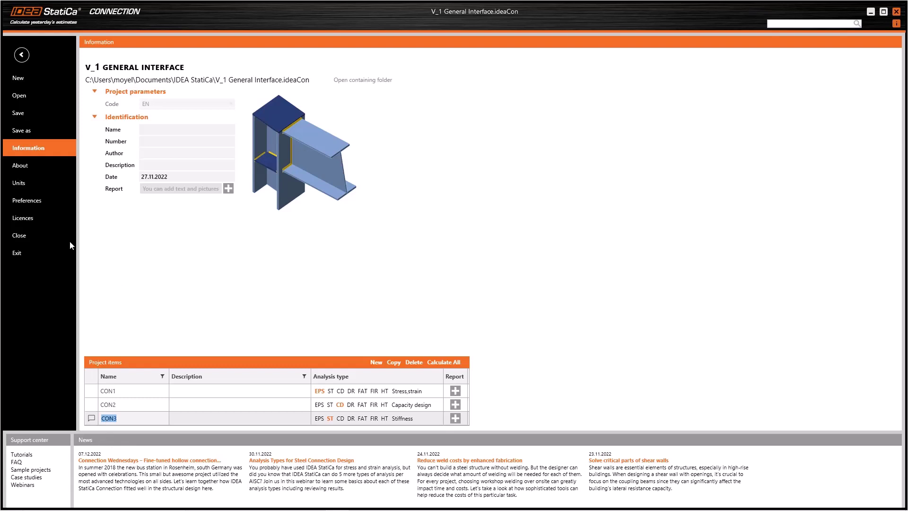
Step: Review the unit settings and the application preferences, and return to the connection design
click(29, 183)
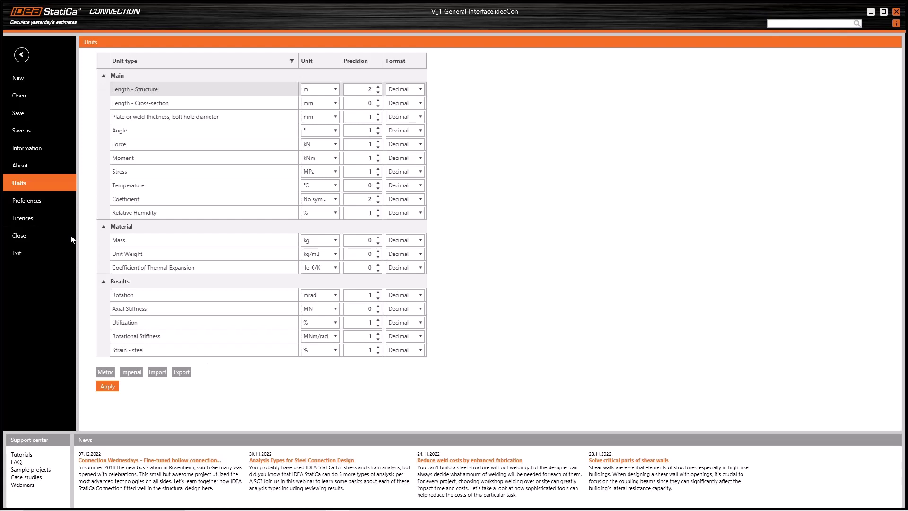
click(34, 203)
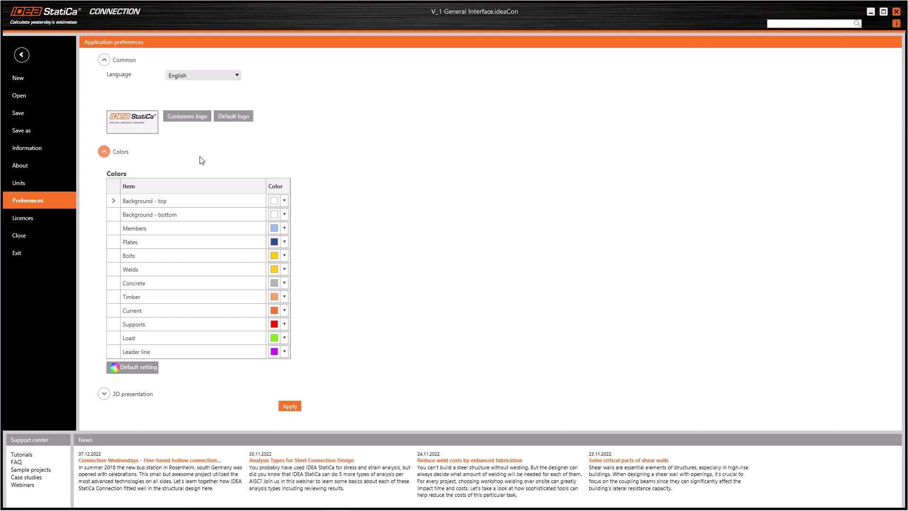
click(22, 55)
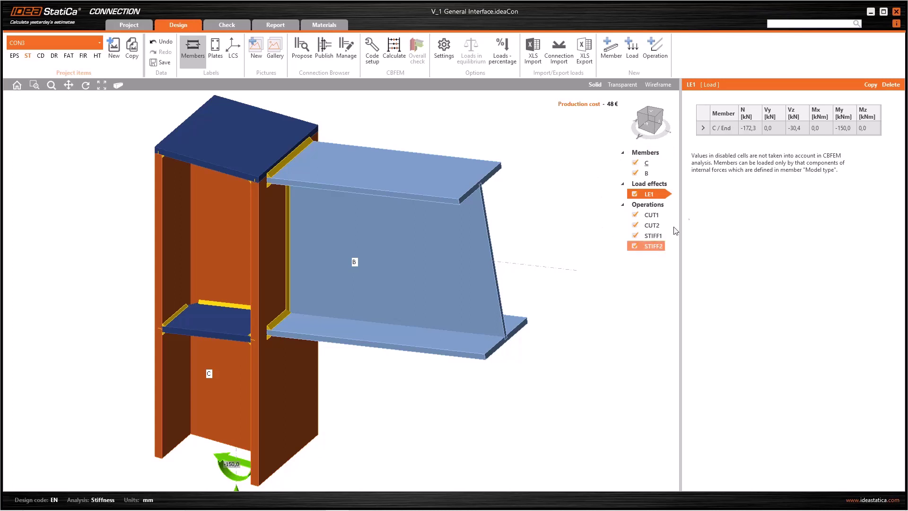
Step: Inspect the properties of members C and B and the internal forces of load effect LE1
click(639, 156)
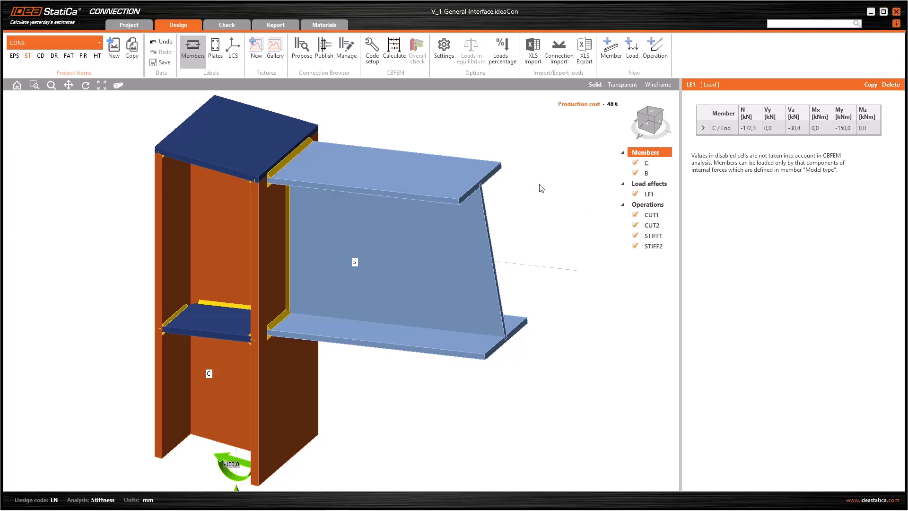
click(648, 162)
click(649, 163)
click(646, 174)
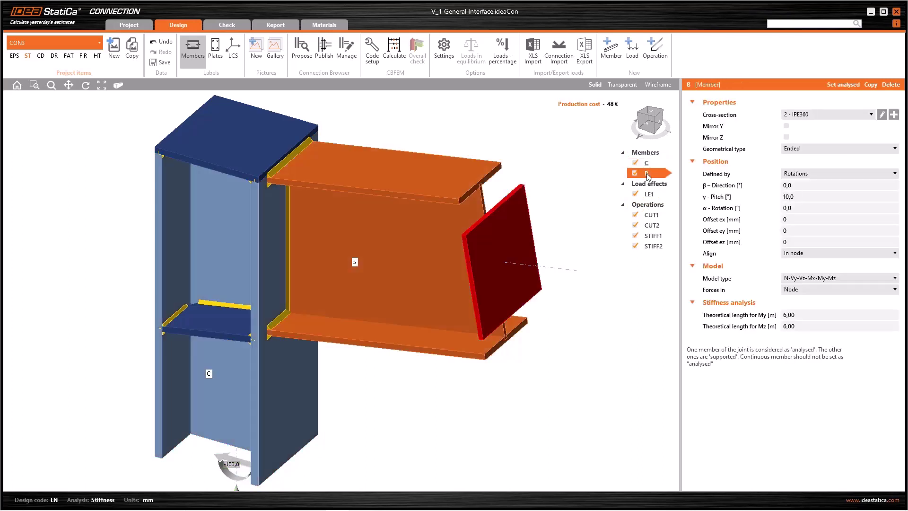
click(653, 196)
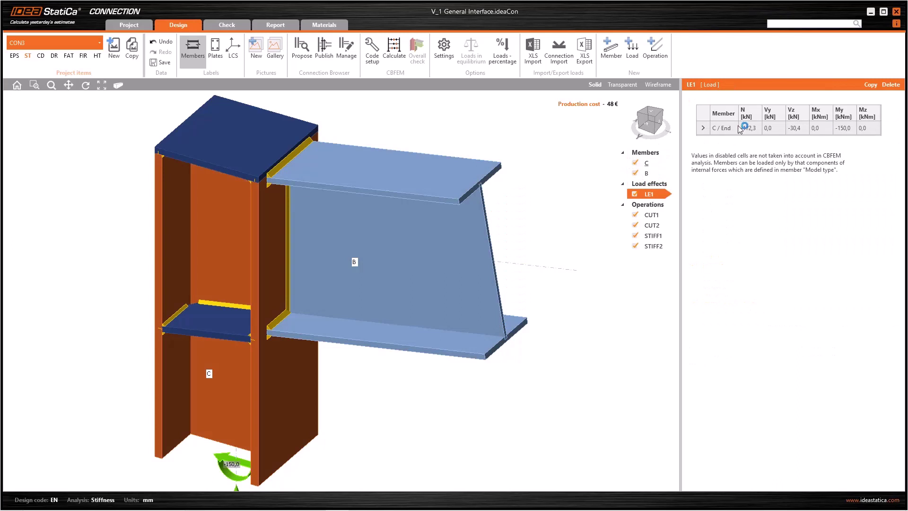
Step: Inspect the settings of the operations CUT1, CUT2, STIFF1 and STIFF2
click(651, 217)
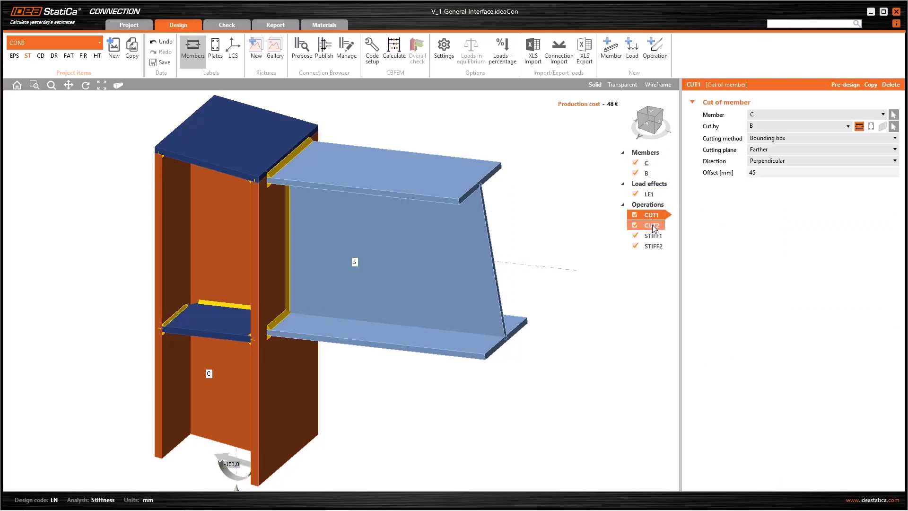
click(652, 226)
click(654, 236)
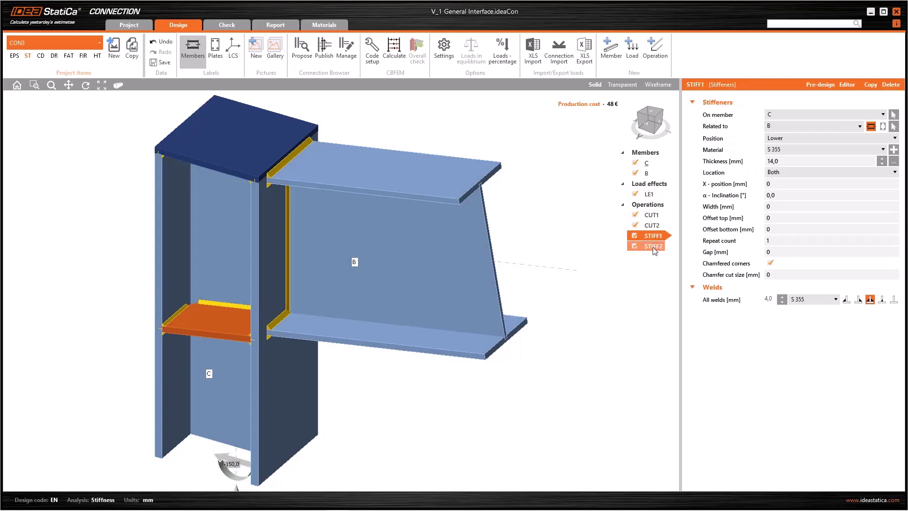
click(653, 246)
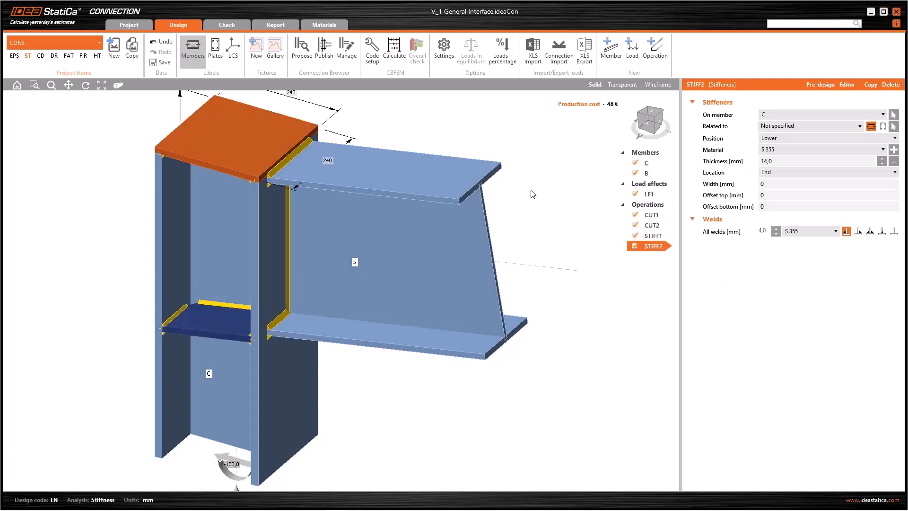
Step: View the check results for CON3 and read through its detailed report down to the code settings
click(220, 24)
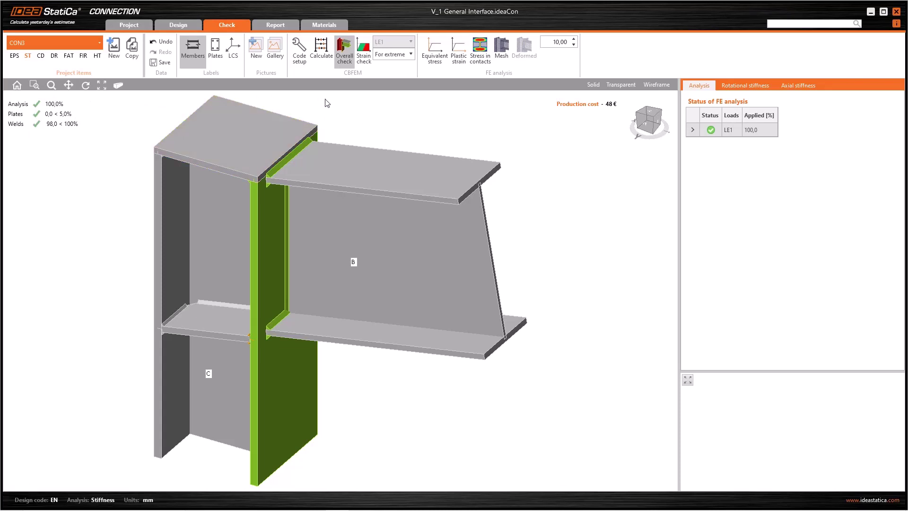
click(274, 25)
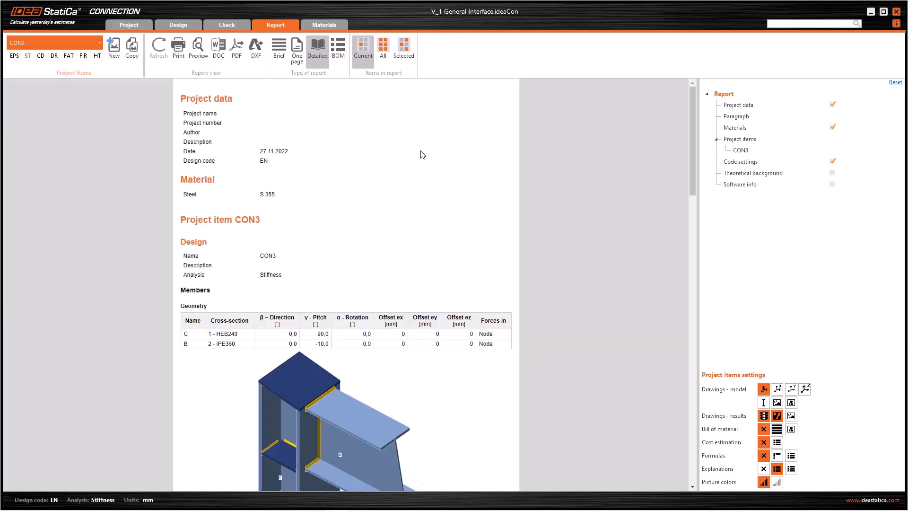
scroll(423, 155, down, 10)
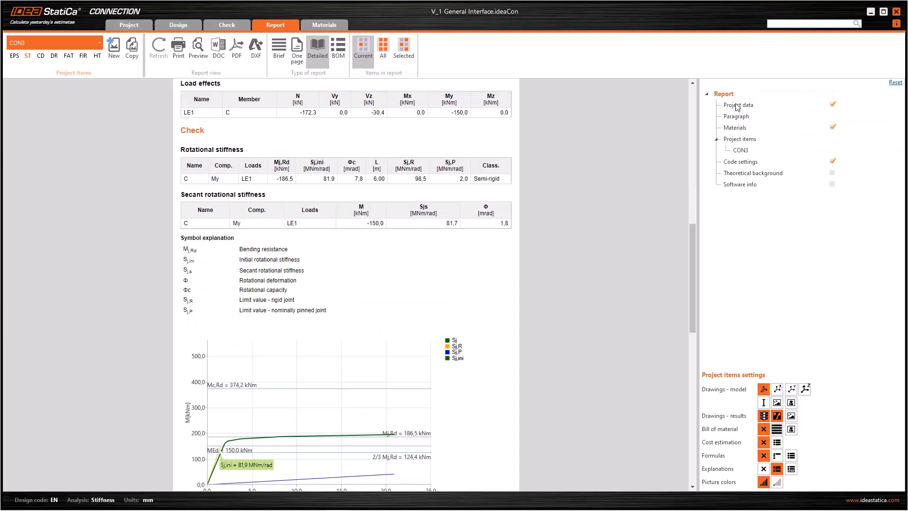
scroll(470, 232, down, 15)
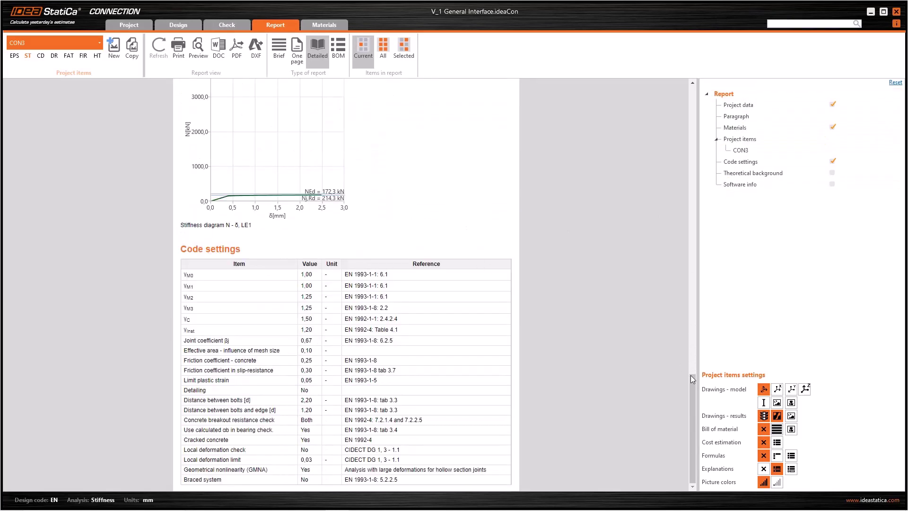
drag(691, 376, 696, 79)
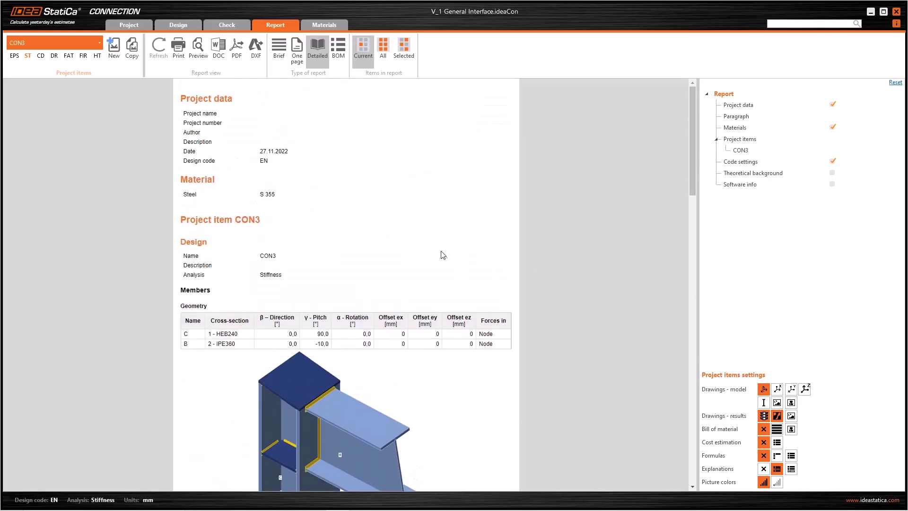
Step: Look at the HEB240 cross-section among the project materials and go back to the check results
click(326, 25)
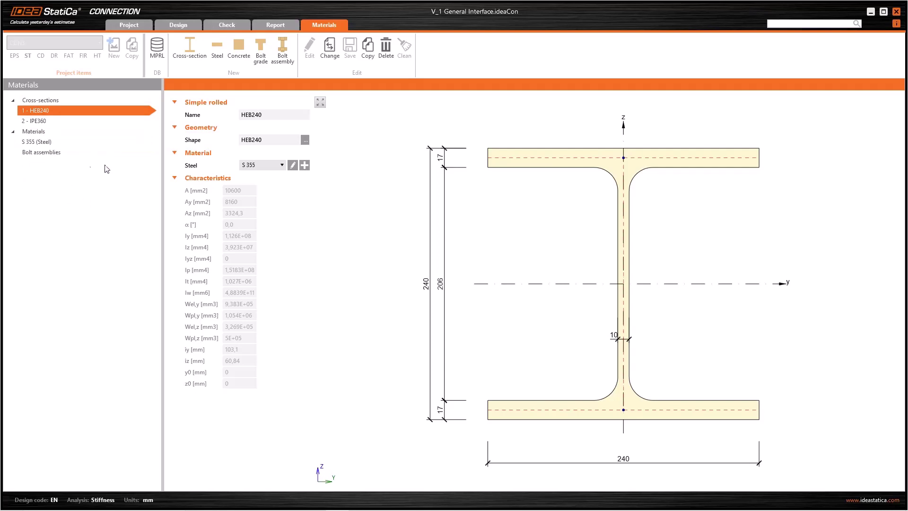
click(259, 27)
click(231, 26)
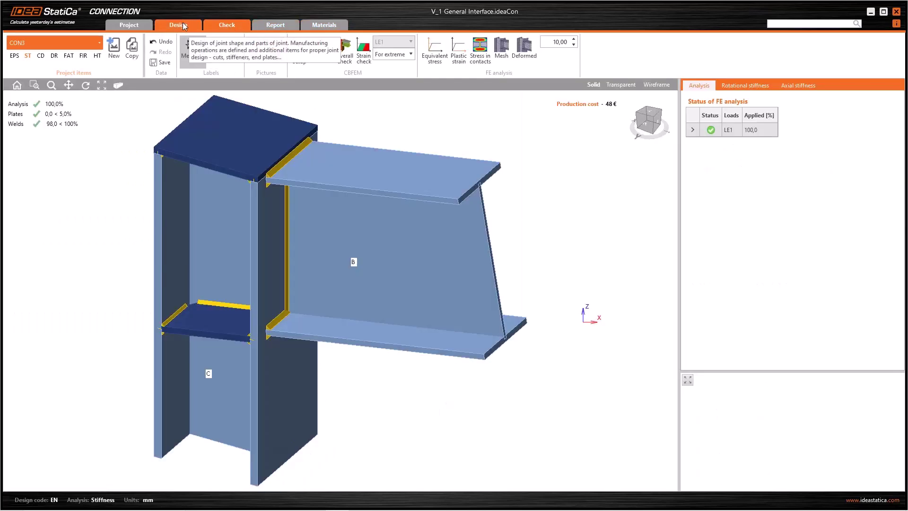
Step: Return to the connection design and look at the list of available project items, keeping CON3 current
click(184, 26)
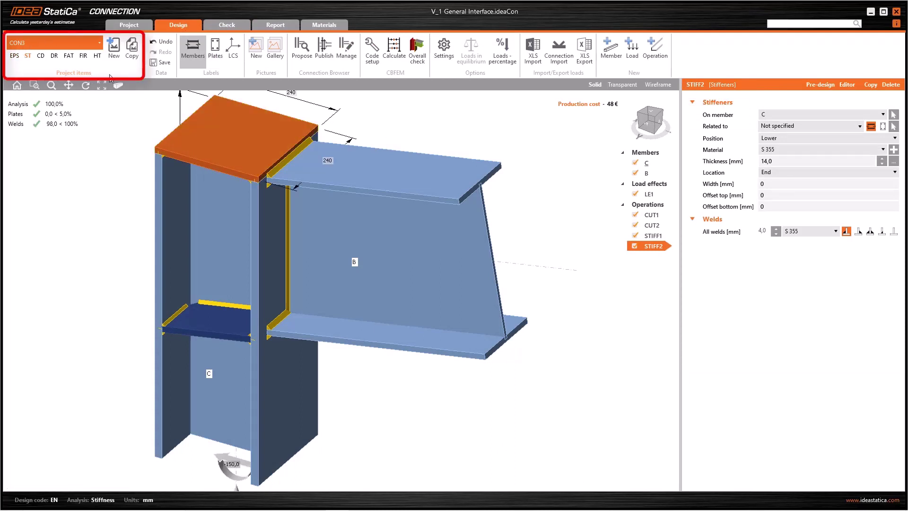
click(97, 45)
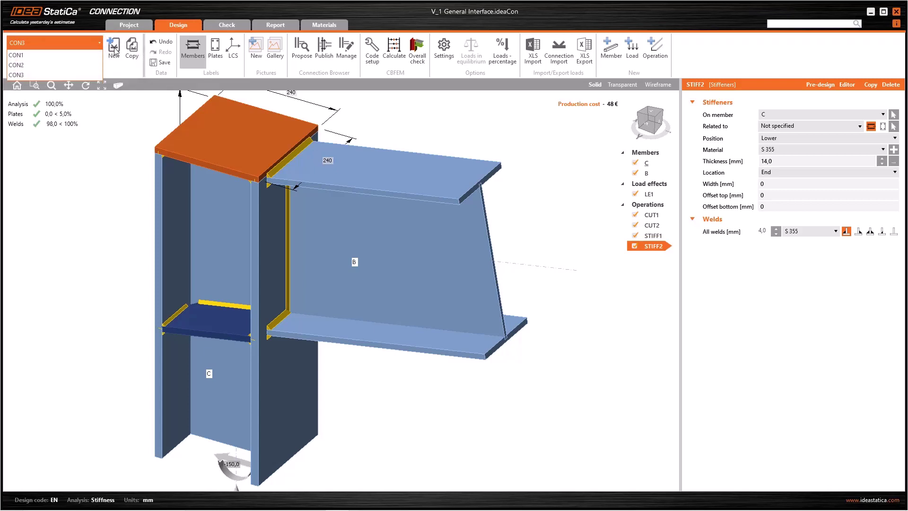
click(135, 102)
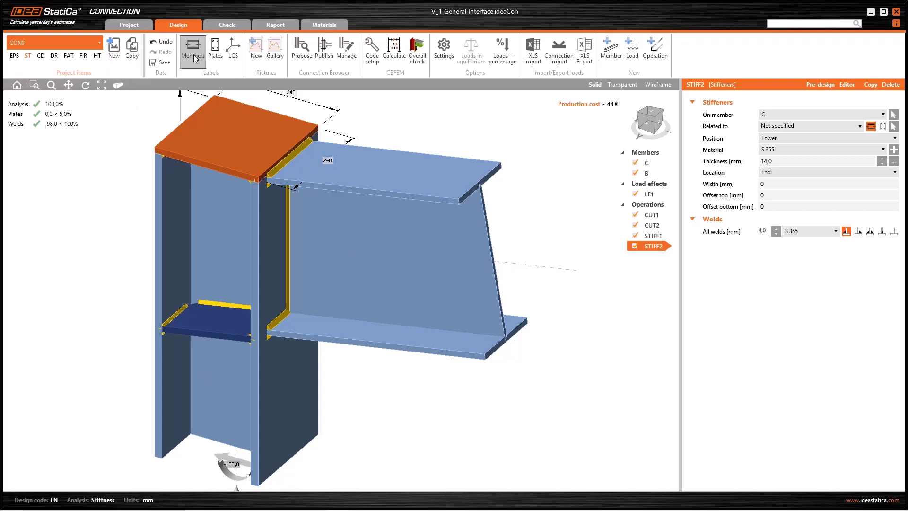
Step: Switch the member labels back on, and show and hide the plate labels and the local coordinate system axes
click(194, 58)
click(212, 58)
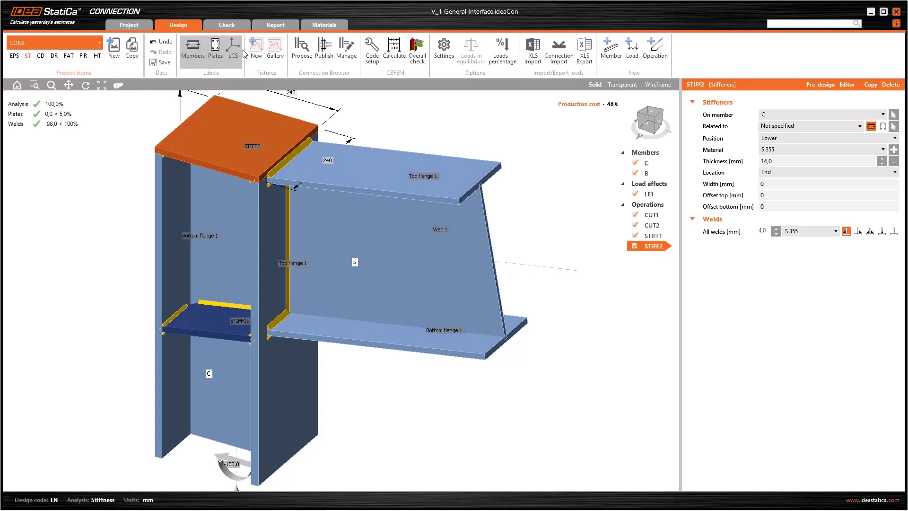
click(234, 51)
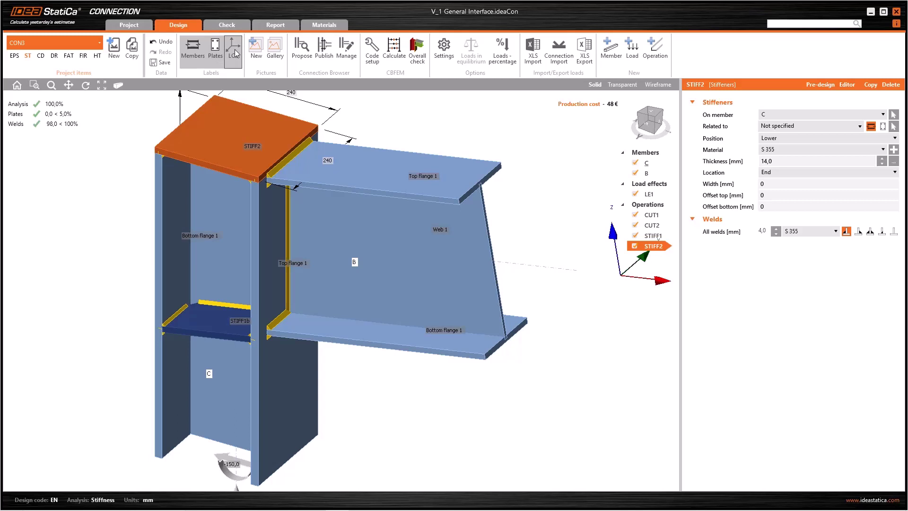
click(234, 50)
click(215, 50)
Step: Examine the connection from another angle and restore the home view
scroll(450, 124, down, 2)
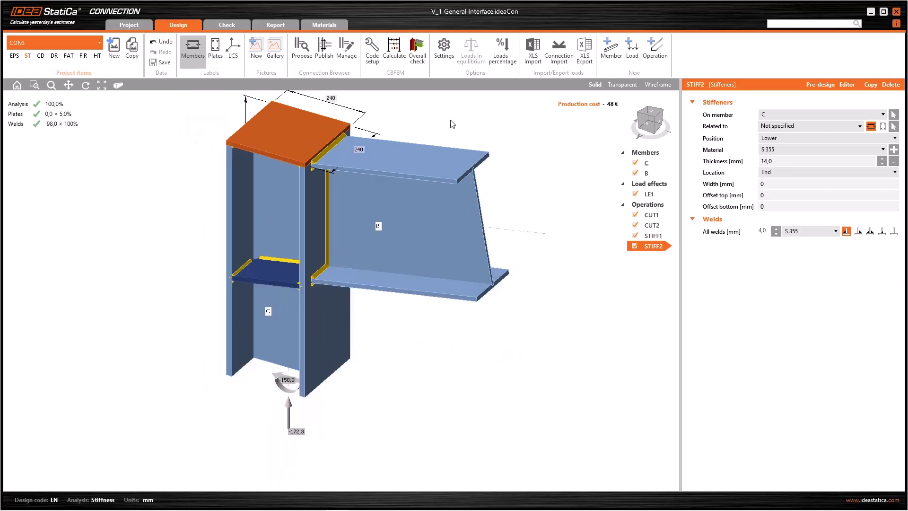
click(18, 86)
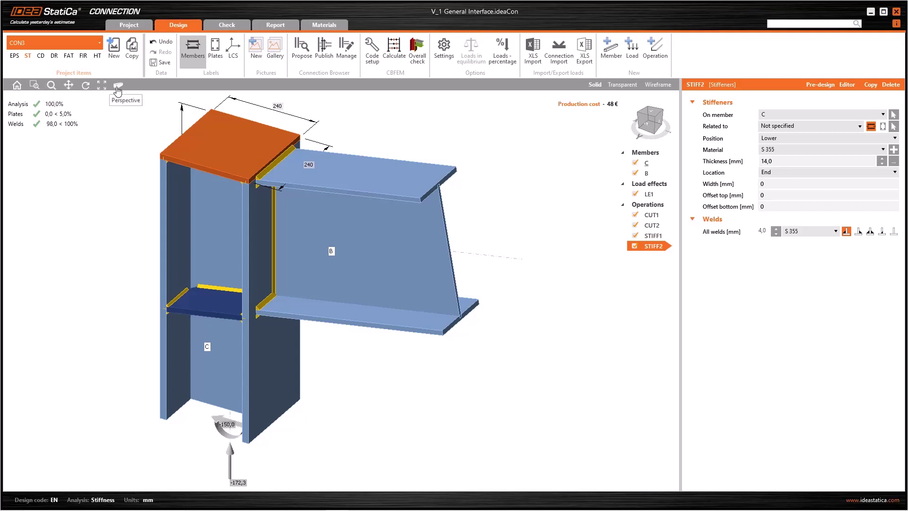
right_drag(128, 127, 141, 168)
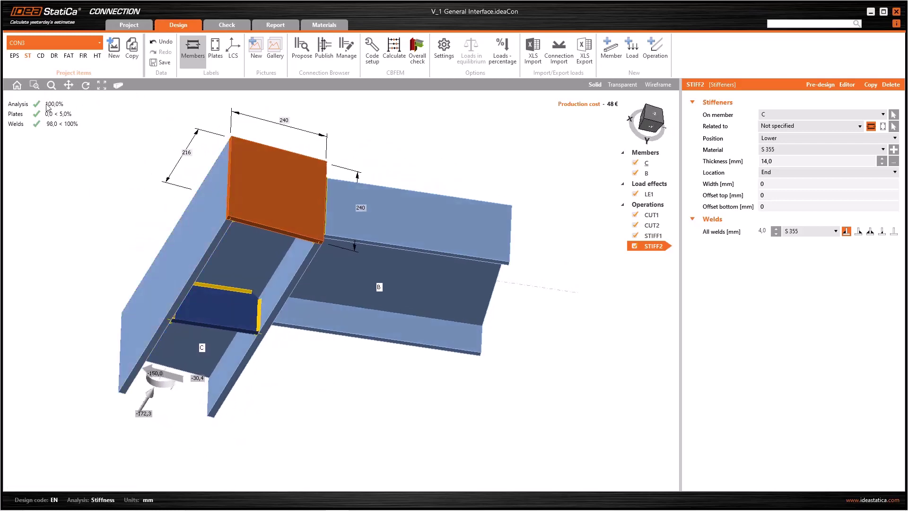
click(17, 86)
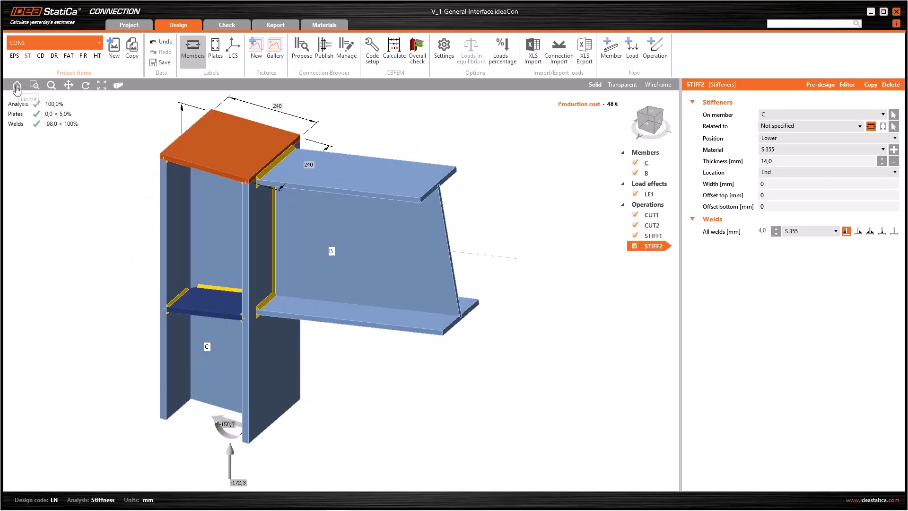
right_click(381, 117)
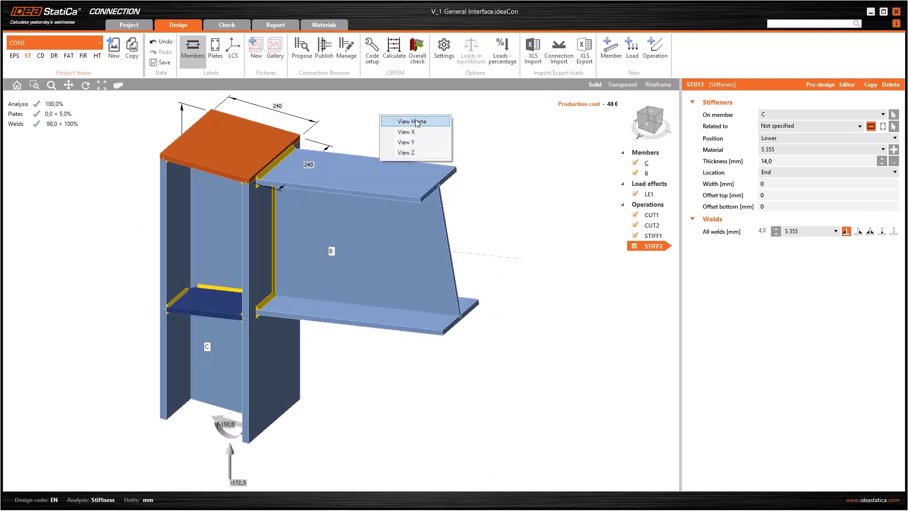
click(421, 122)
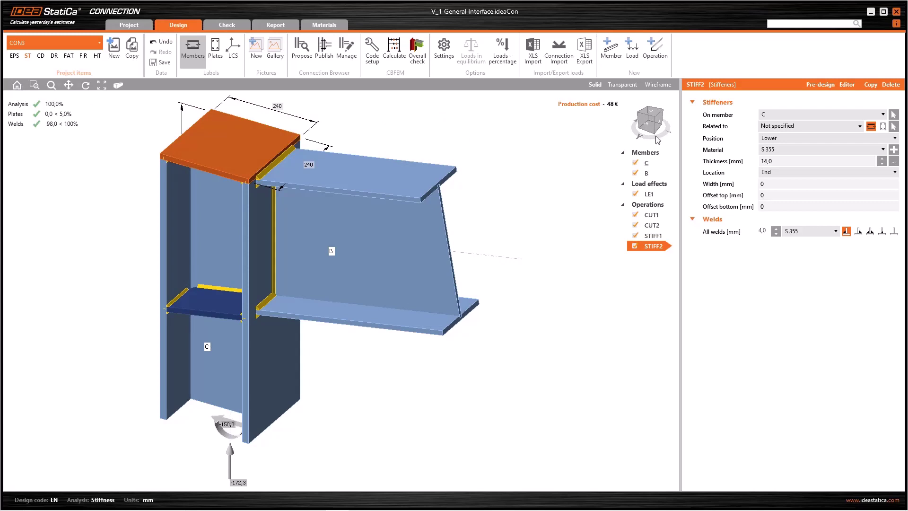
Step: Rotate the connection with the view cube and look at it from two of the cube's preset directions
mouse_move(656, 143)
mouse_down()
mouse_move(559, 137)
mouse_move(662, 136)
mouse_up()
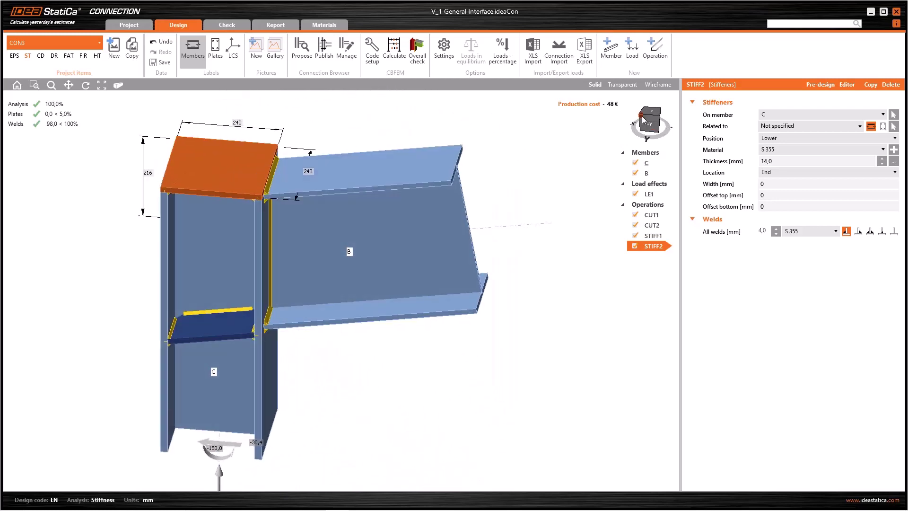
click(640, 119)
click(656, 116)
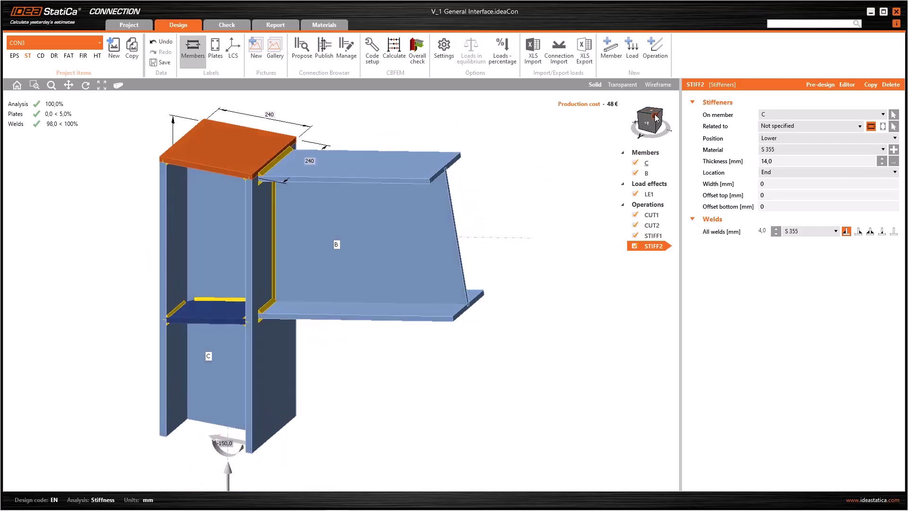
Step: Display the connection as transparent and inspect its inner plates and welds up close, and switch the display to wireframe
click(657, 117)
click(654, 123)
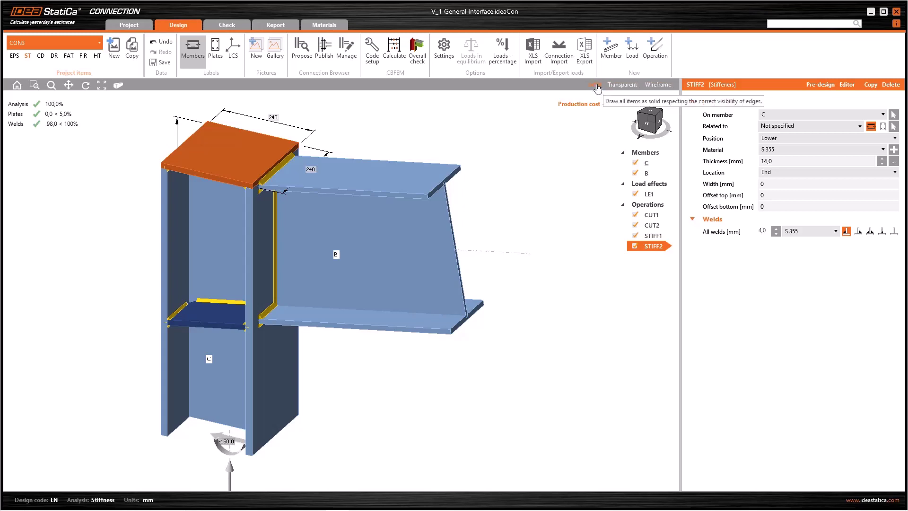
click(622, 85)
scroll(299, 192, up, 2)
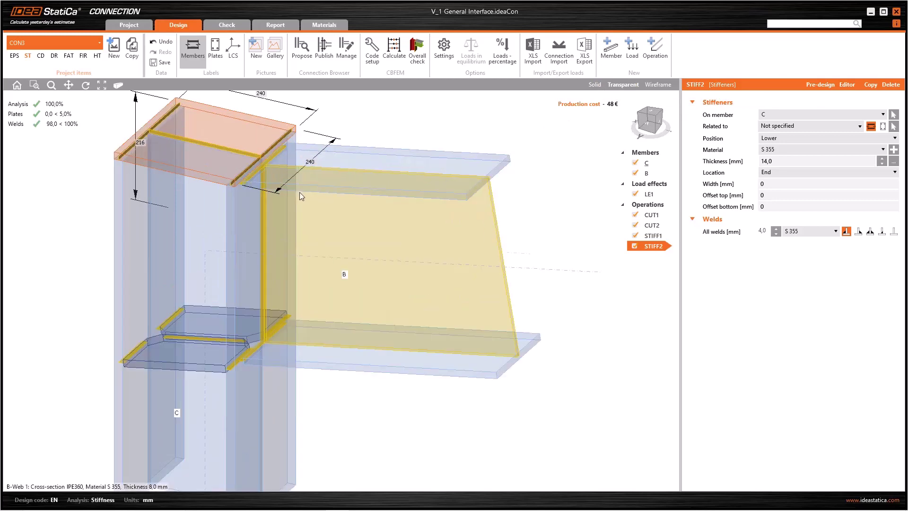
scroll(295, 188, up, 3)
scroll(293, 188, down, 5)
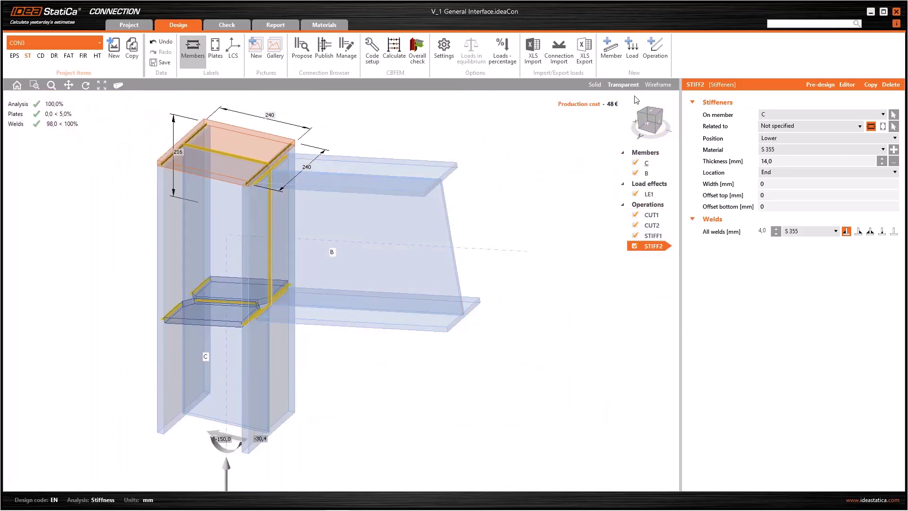
click(658, 86)
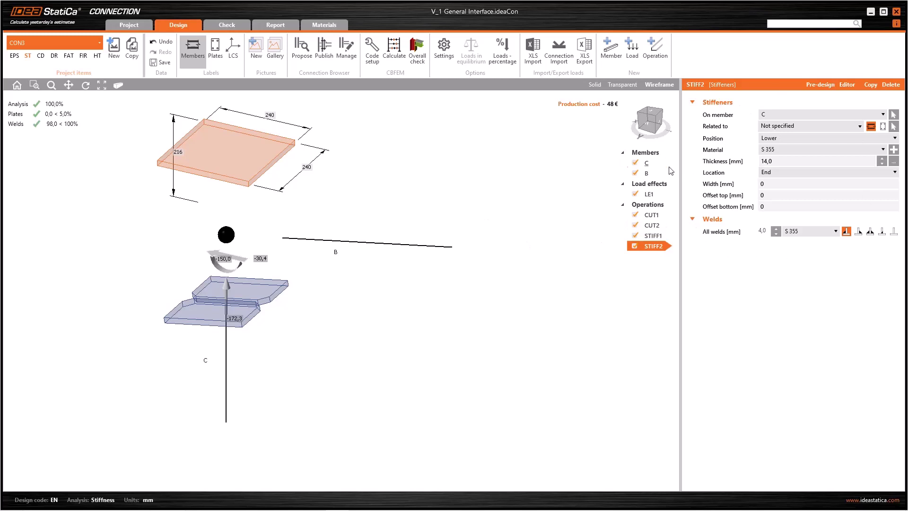
Step: Look at the properties of analysed member C and the internal forces table of load effect LE1
click(647, 173)
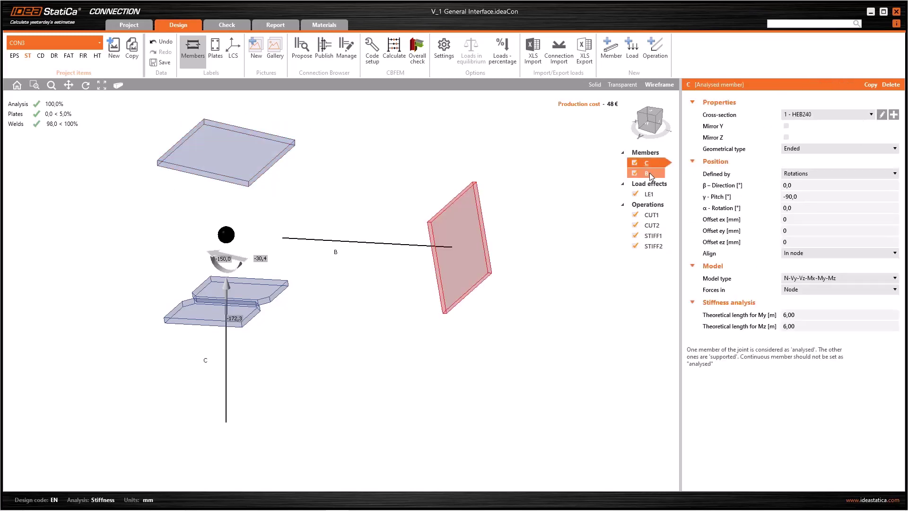
click(651, 195)
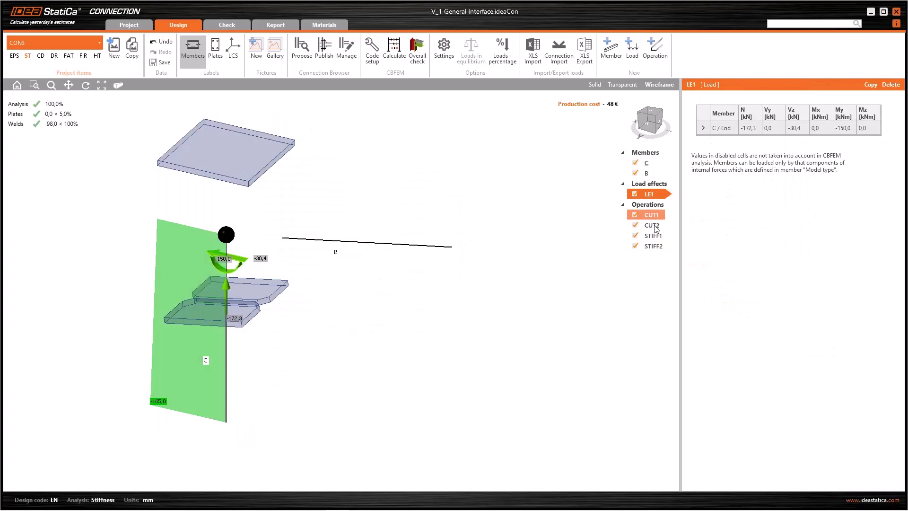